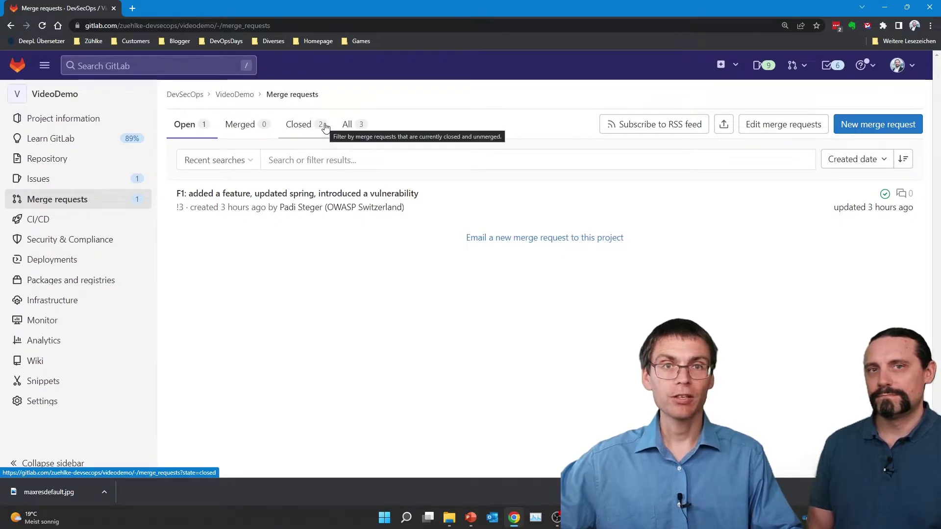
Open the F1 merge request and review its Controller.java and pom.xml diffs.
left_click(257, 193)
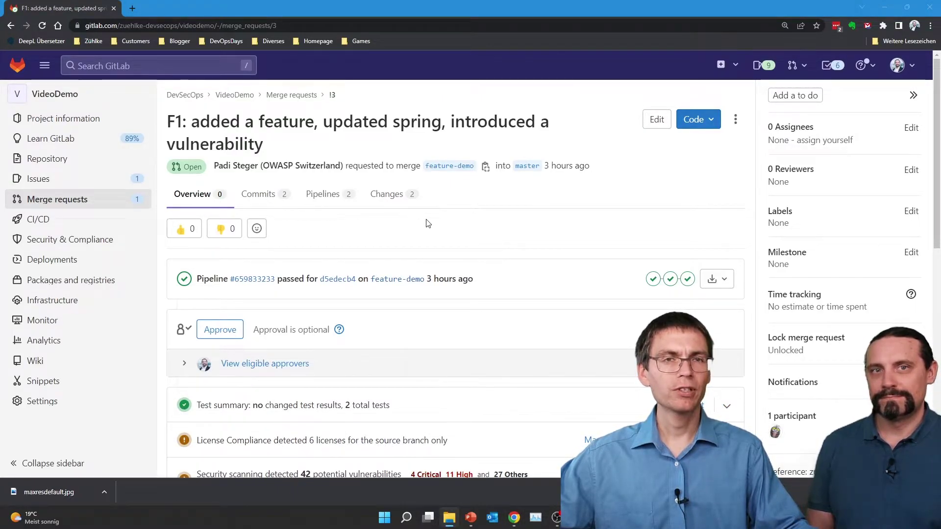
left_click(391, 203)
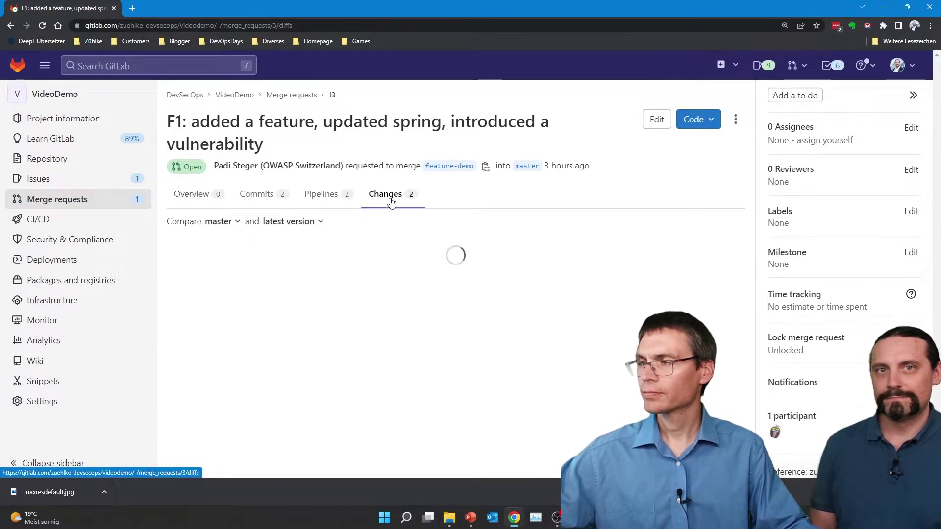
scroll(403, 229, "down", 1)
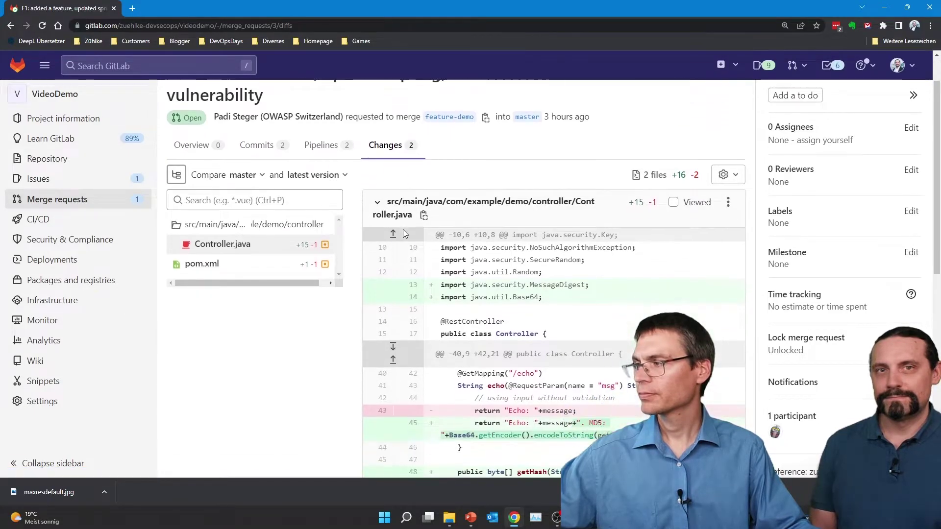
scroll(404, 230, "down", 3)
scroll(403, 229, "up", 2)
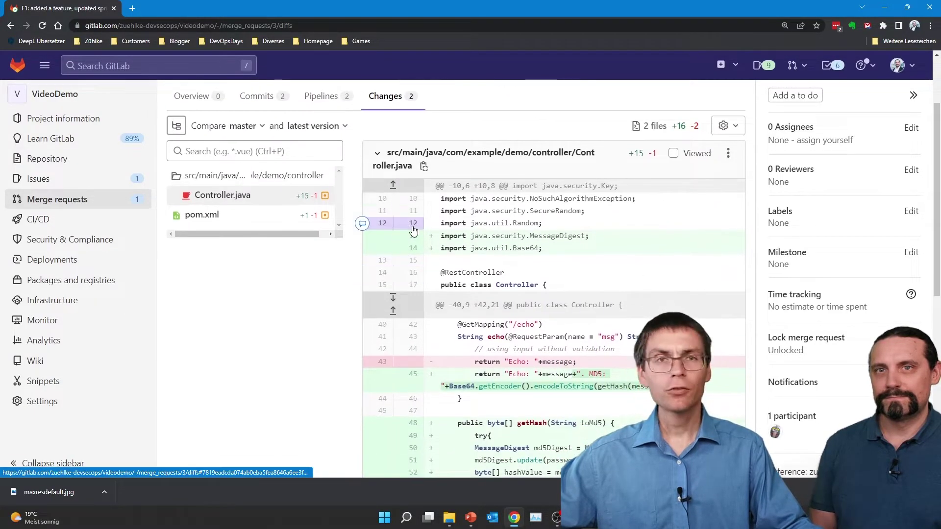
scroll(500, 209, "down", 1)
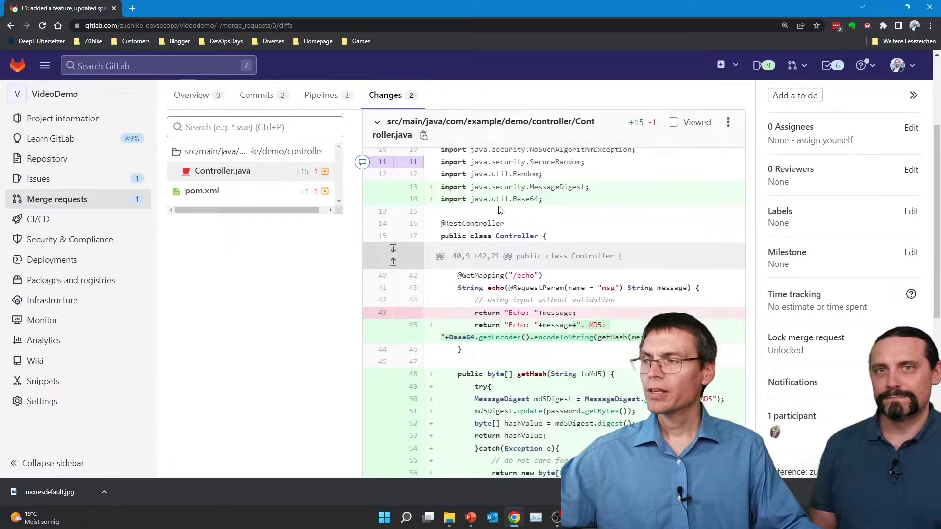
scroll(499, 210, "down", 1)
scroll(499, 209, "down", 1)
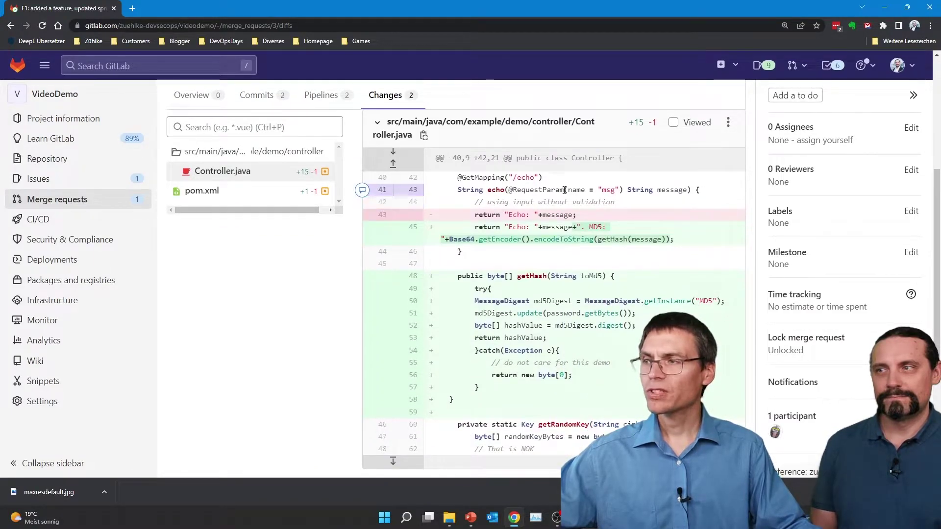
scroll(582, 273, "down", 2)
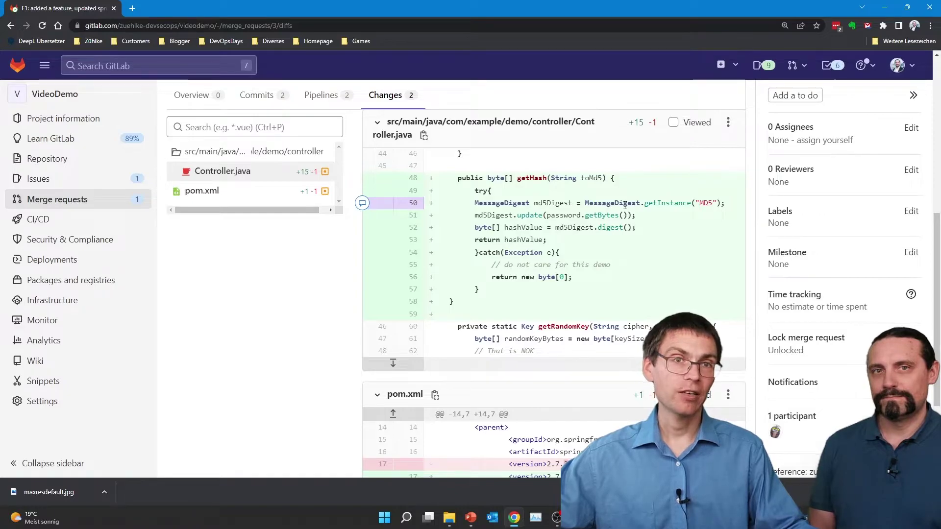
scroll(624, 207, "down", 2)
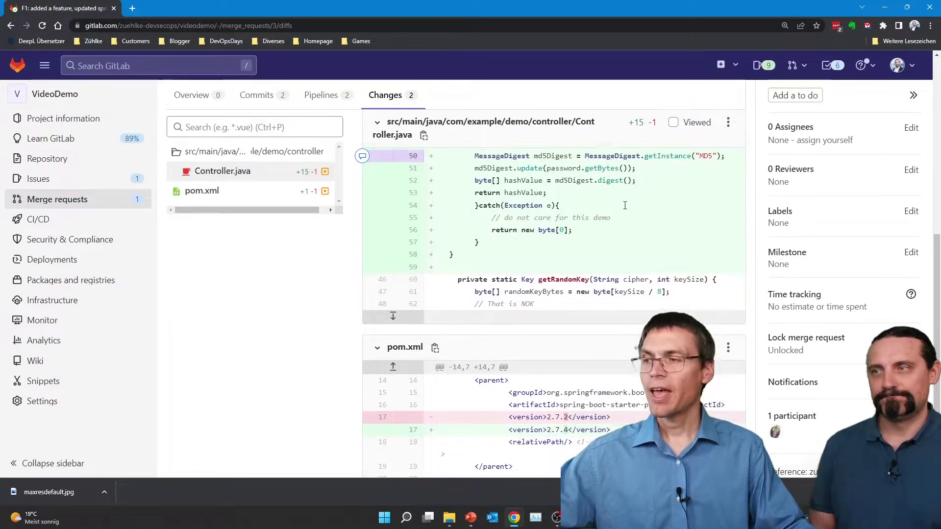
scroll(623, 206, "down", 3)
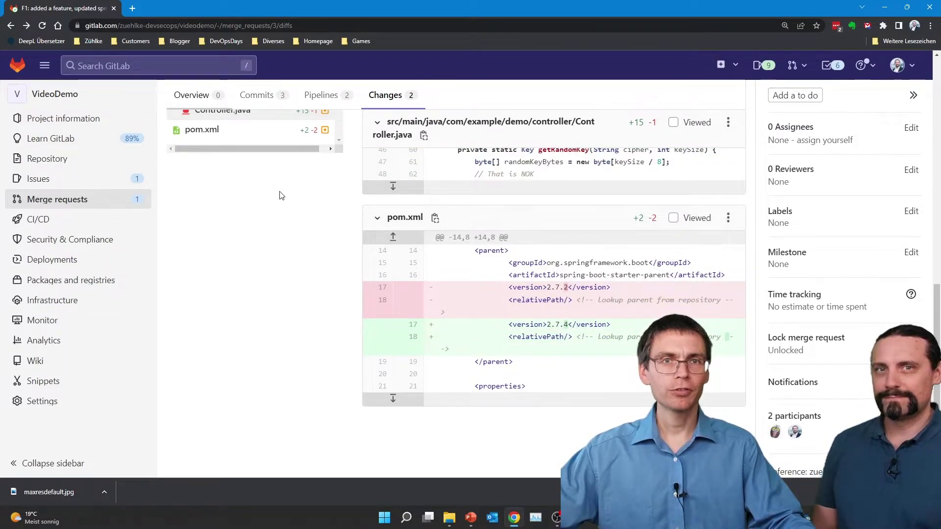
Back on the Overview, expand Security scanning to show the SAST and dependency findings.
left_click(192, 94)
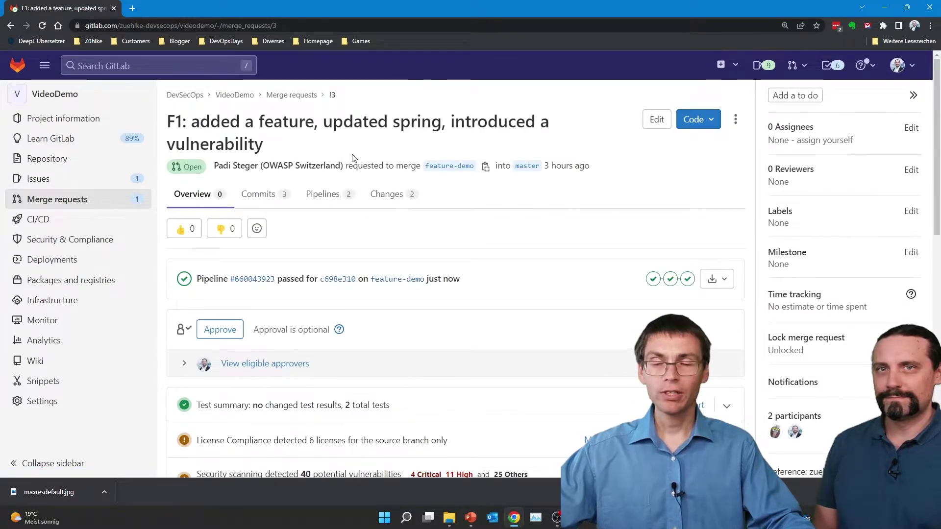
scroll(355, 158, "down", 1)
scroll(355, 159, "down", 1)
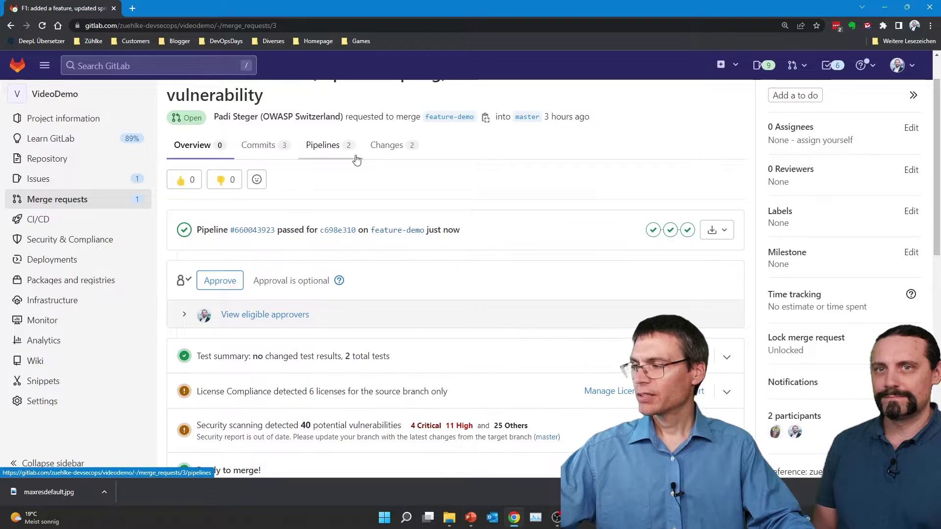
scroll(355, 159, "down", 1)
scroll(354, 159, "down", 1)
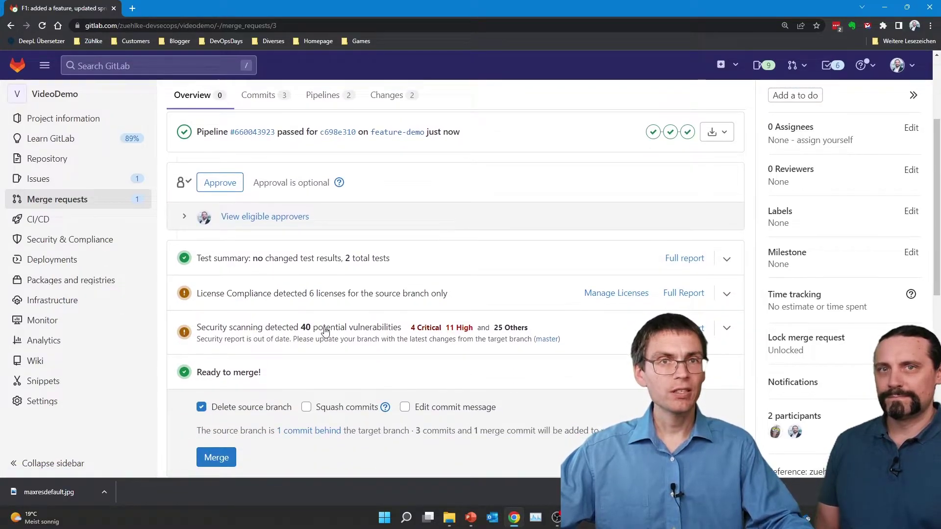
left_click(726, 329)
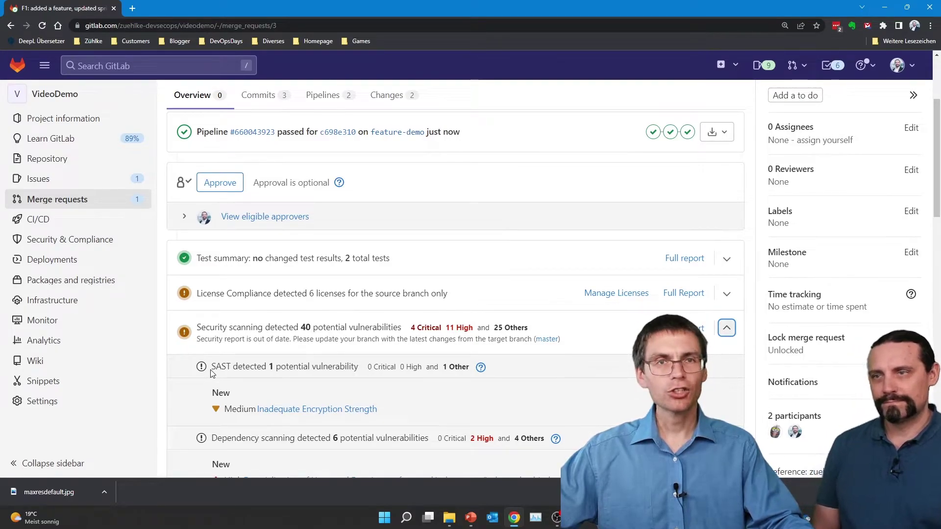
left_click(336, 410)
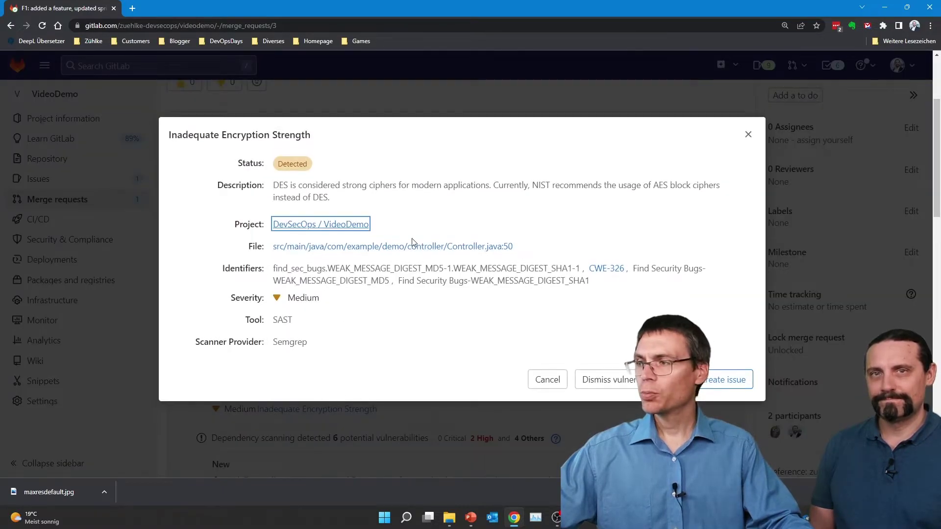
left_click(437, 246)
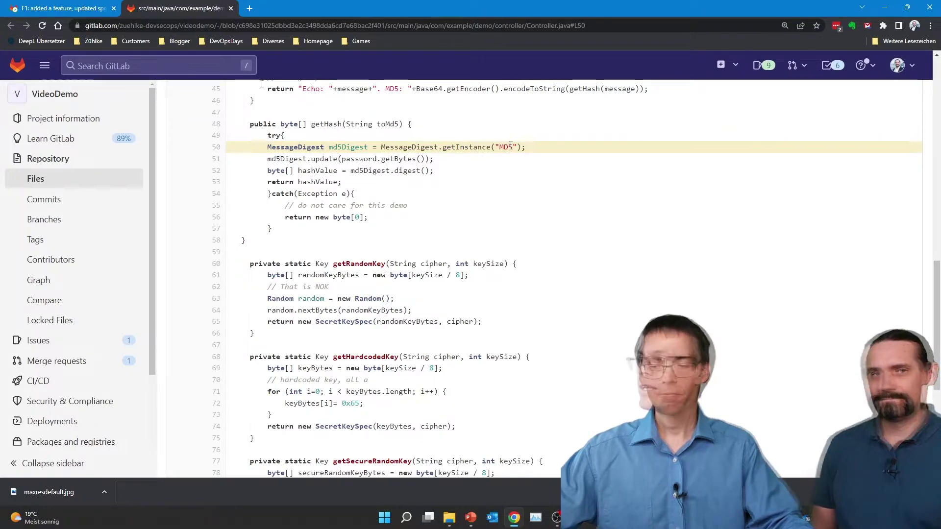
left_click(230, 9)
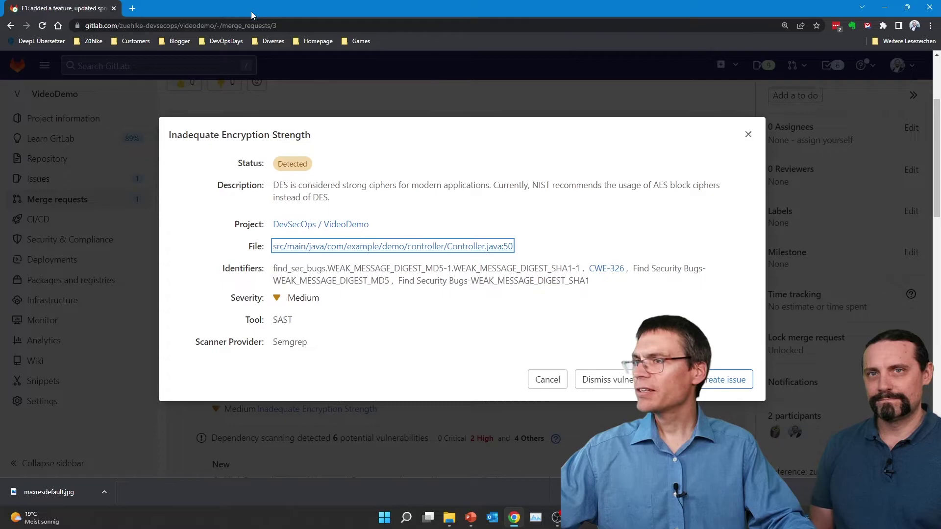
left_click(747, 137)
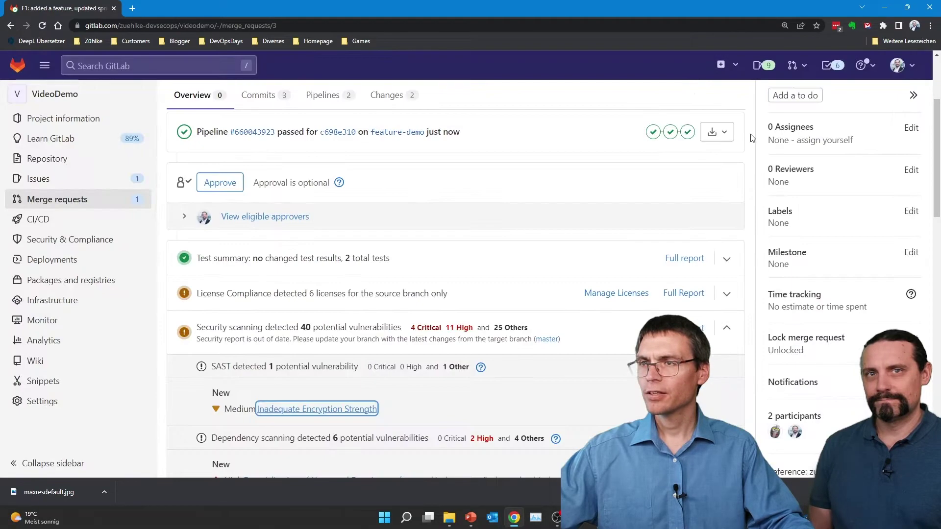
scroll(448, 217, "down", 5)
scroll(449, 217, "down", 5)
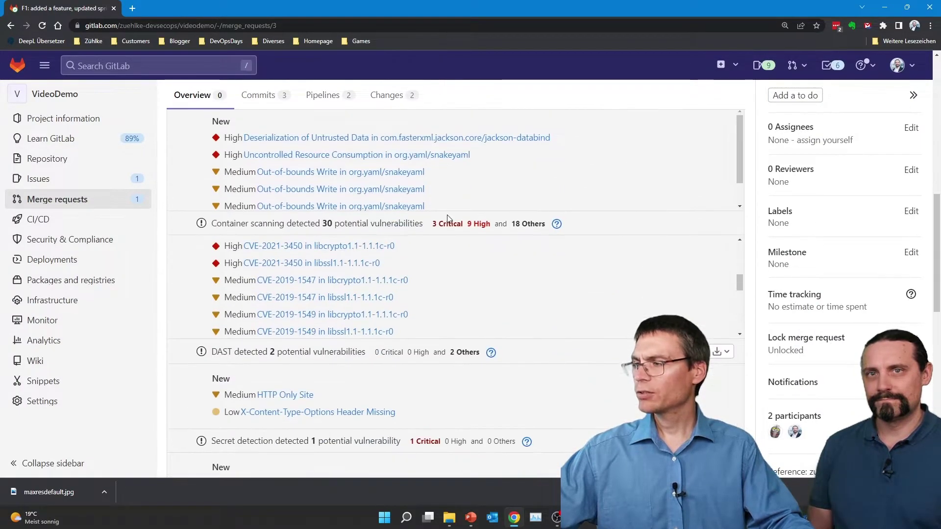
scroll(449, 216, "down", 5)
scroll(448, 220, "down", 1)
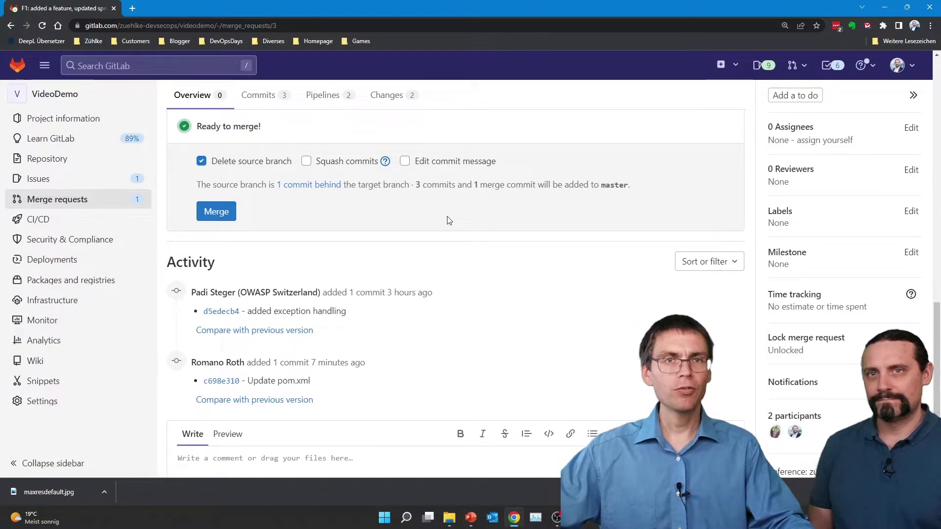
Merge F1 into master with Delete source branch checked.
left_click(222, 218)
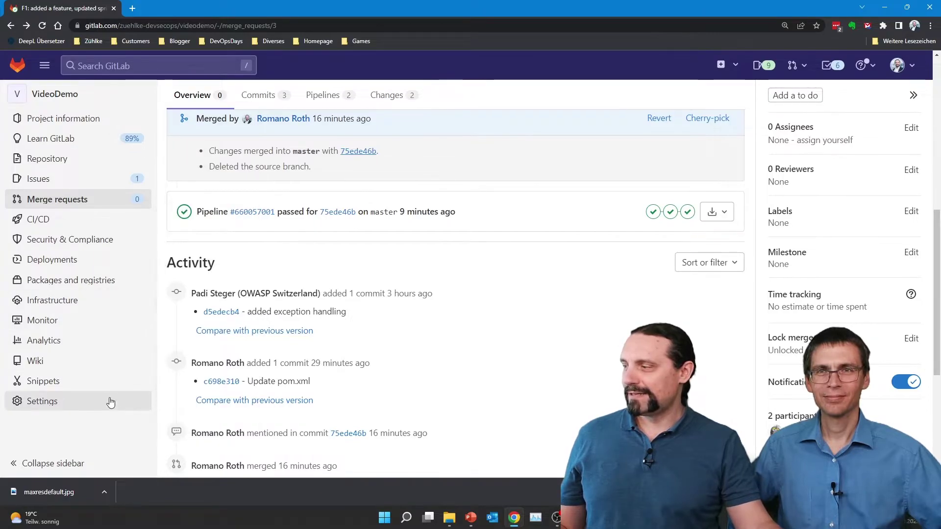
mouse_move(42, 402)
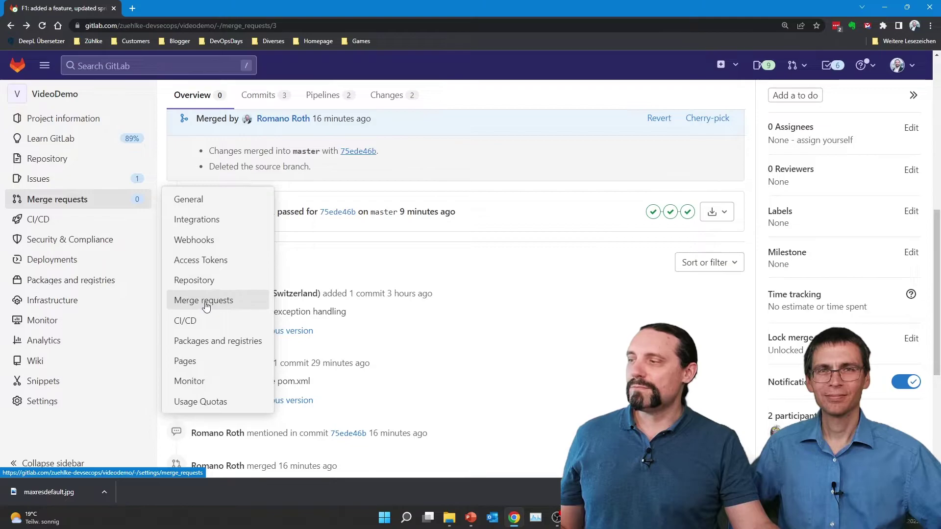
Open the VideoDemo Merge requests settings to view merge method, options and checks.
left_click(204, 302)
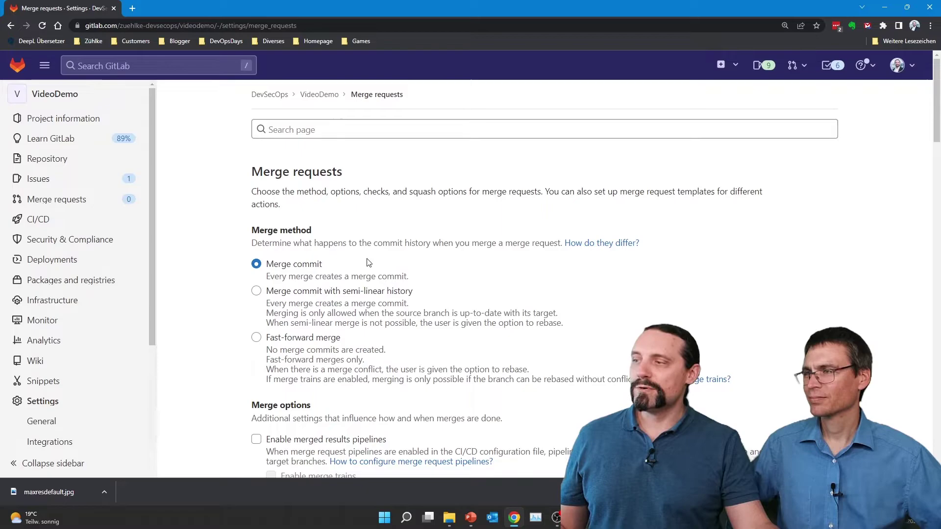
scroll(380, 262, "down", 1)
scroll(381, 263, "down", 2)
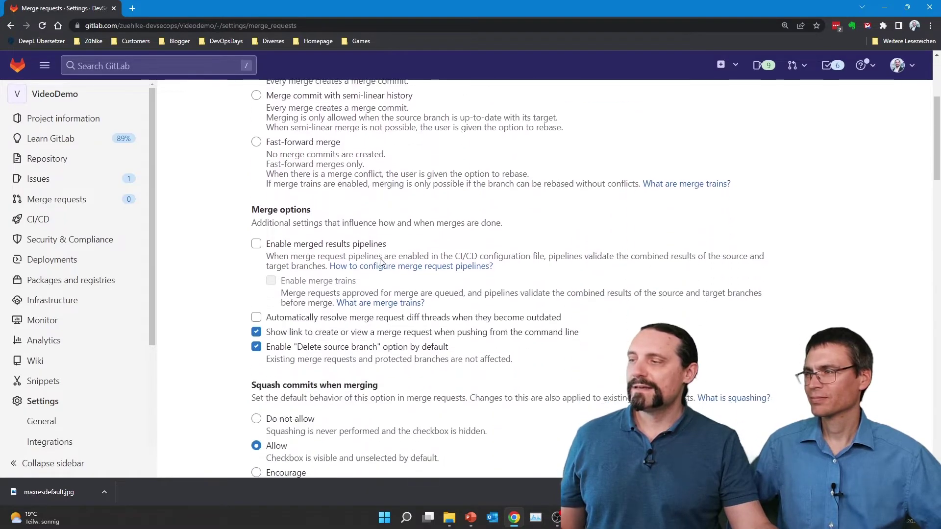
scroll(380, 263, "down", 1)
scroll(380, 263, "down", 1)
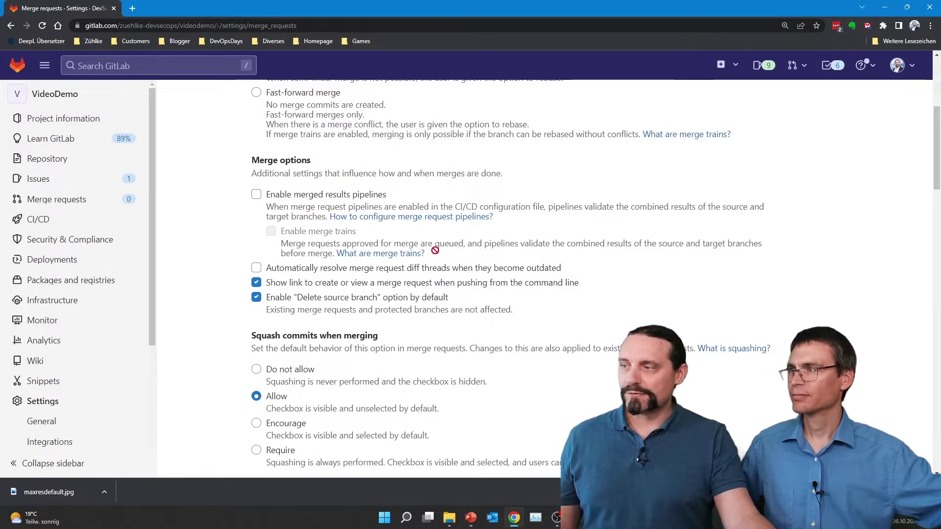
scroll(453, 275, "down", 3)
scroll(441, 265, "down", 3)
scroll(437, 255, "down", 2)
scroll(437, 255, "down", 2)
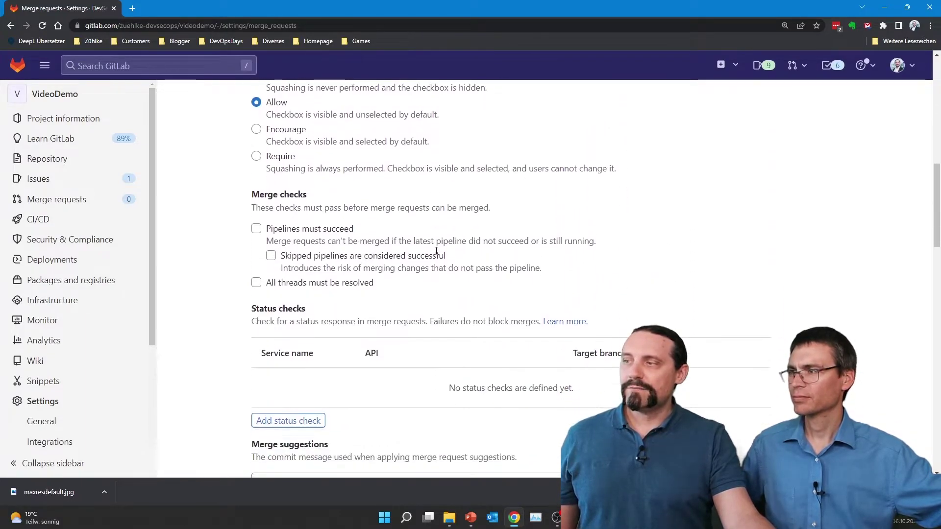
scroll(412, 220, "down", 2)
scroll(404, 205, "down", 1)
scroll(397, 198, "down", 1)
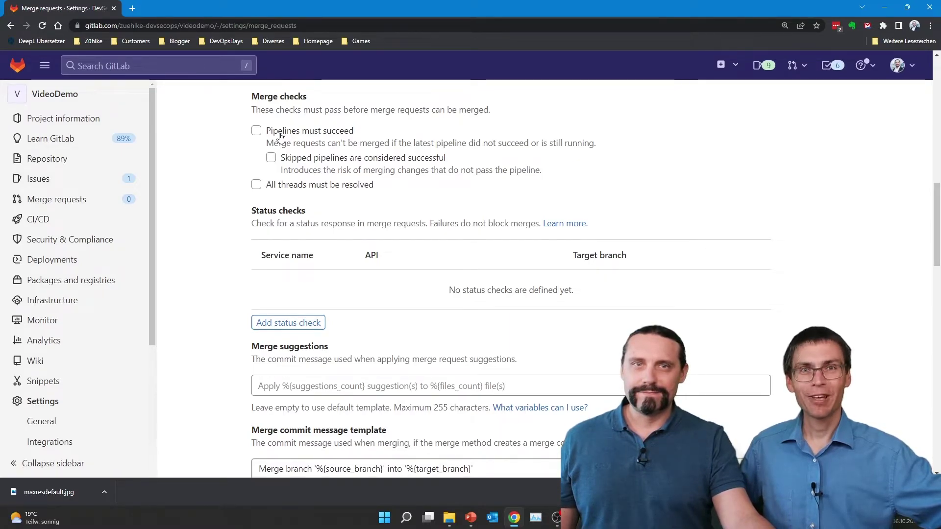
scroll(280, 137, "down", 2)
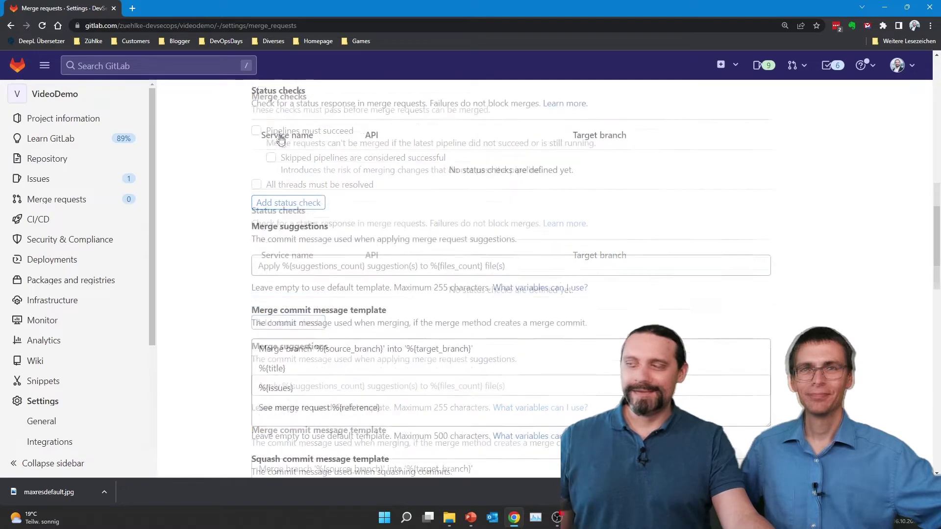
scroll(281, 137, "down", 2)
scroll(280, 137, "down", 2)
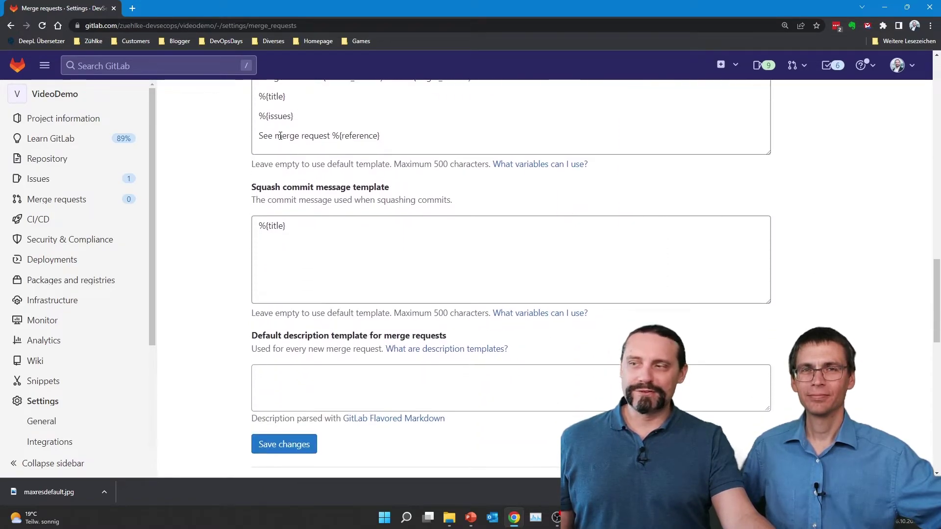
scroll(280, 137, "down", 2)
scroll(280, 137, "down", 2)
scroll(280, 137, "down", 2)
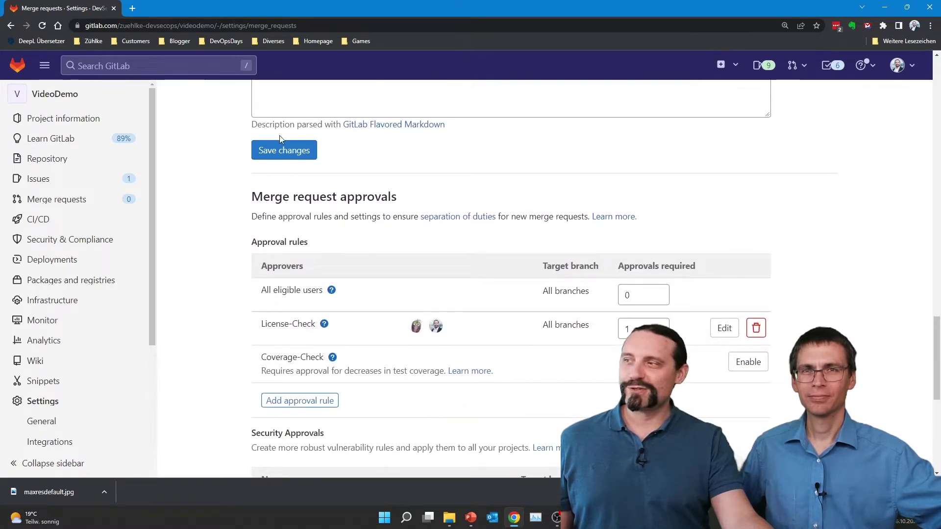
scroll(280, 137, "down", 1)
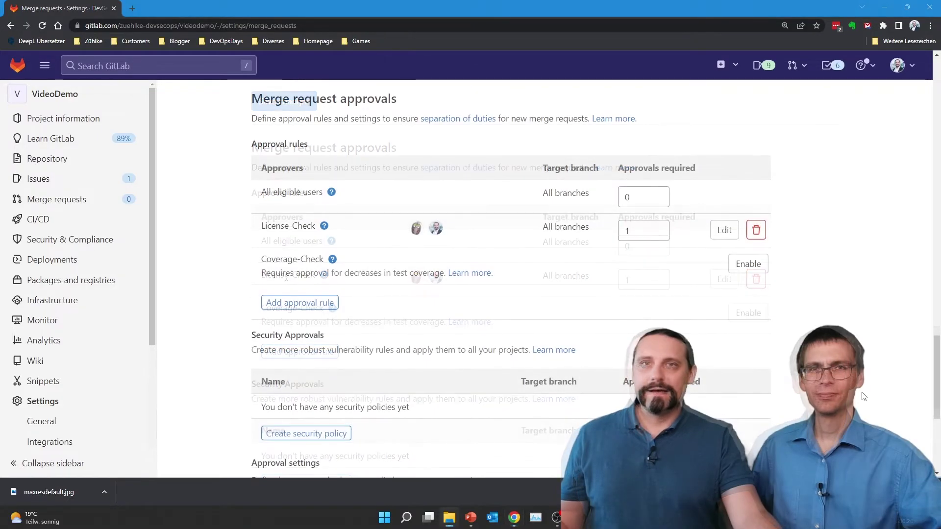
scroll(600, 322, "down", 2)
scroll(600, 322, "down", 1)
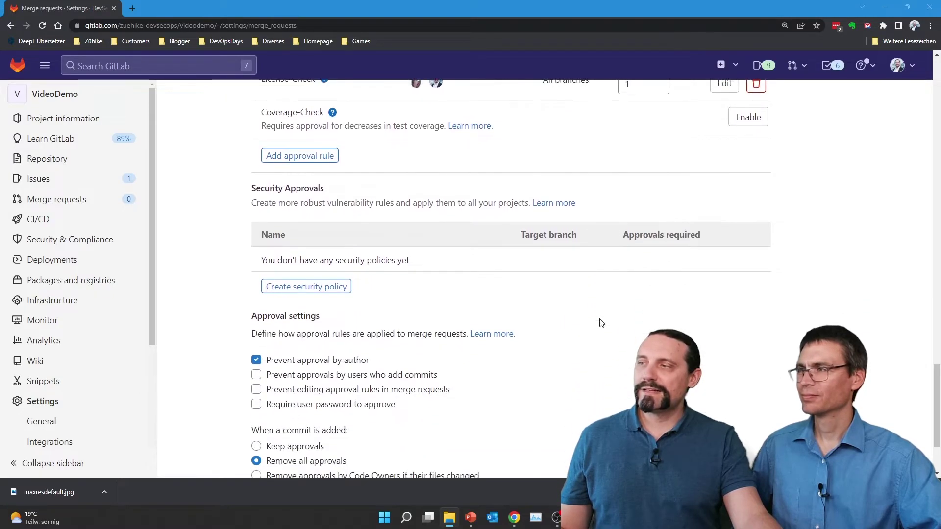
scroll(599, 323, "down", 1)
scroll(600, 322, "down", 1)
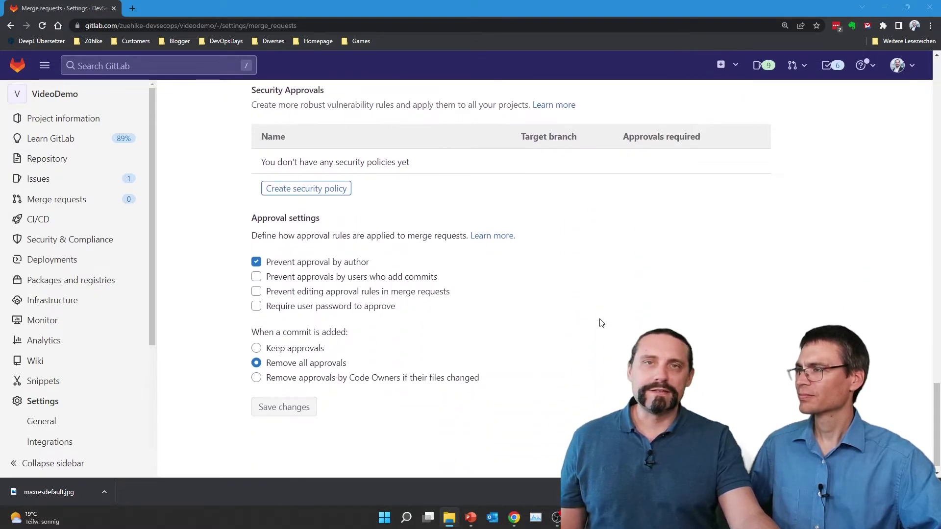